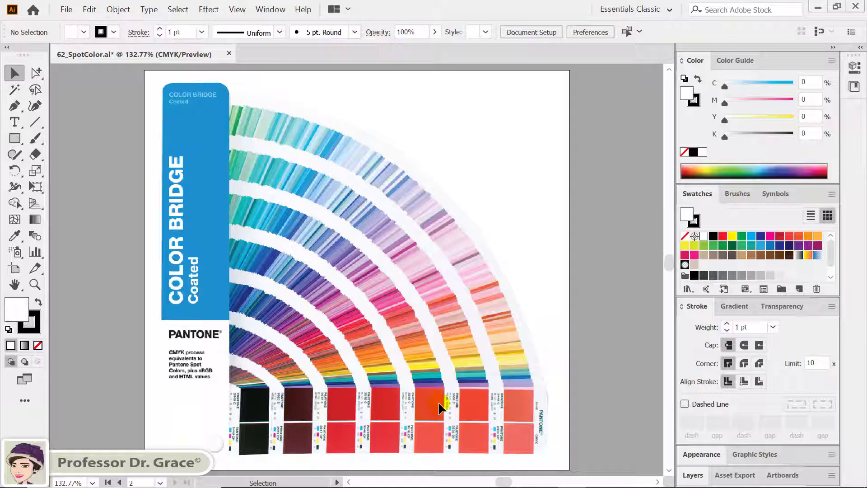
Step: Scroll down to bring the Young Art business card artboard into view
{"action": "scroll", "coordinate": [433, 235], "scroll_direction": "down", "scroll_amount": 10}
{"action": "scroll", "coordinate": [441, 199], "scroll_direction": "down", "scroll_amount": 4}
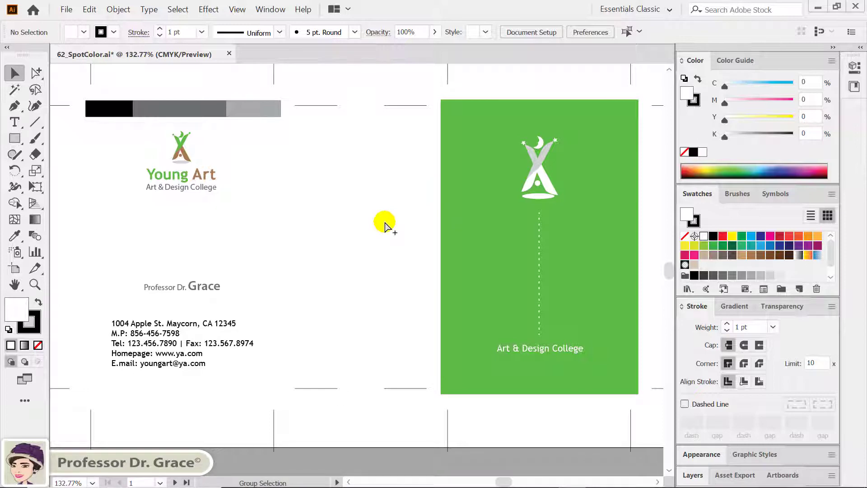
{"action": "scroll", "coordinate": [384, 221], "scroll_direction": "down", "scroll_amount": 1}
{"action": "scroll", "coordinate": [384, 220], "scroll_direction": "up", "scroll_amount": 2}
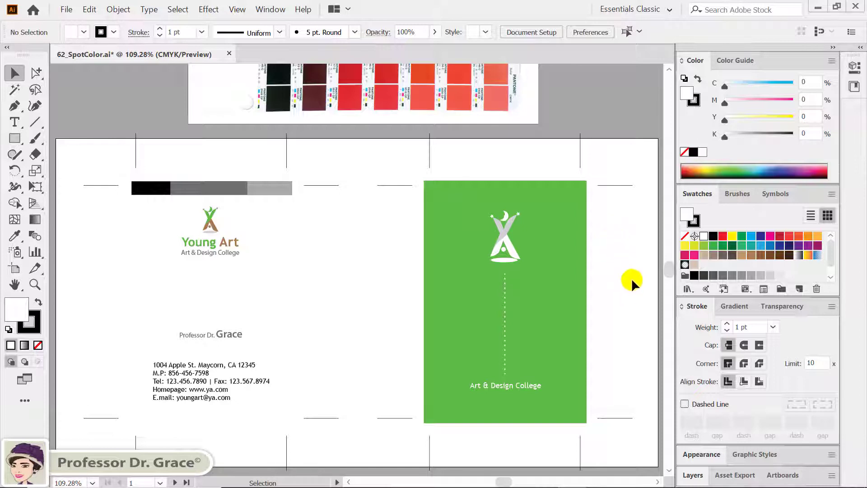
Step: Open the Swatches panel's Swatch Libraries menu to reach the PANTONE+ Color Books
{"action": "left_click", "coordinate": [688, 289]}
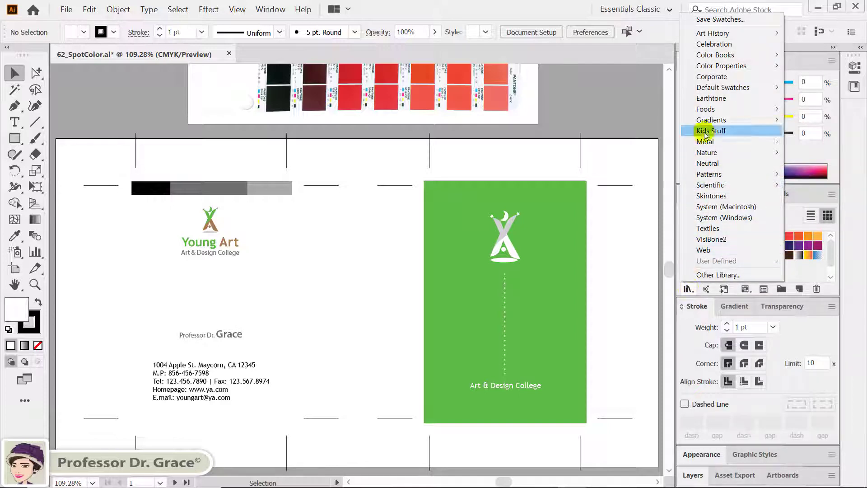
{"action": "mouse_move", "coordinate": [715, 55]}
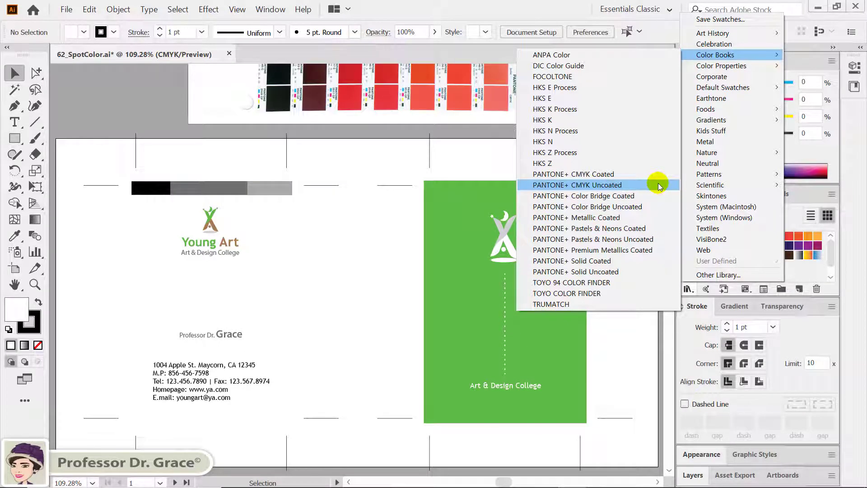
Step: Open the PANTONE+ CMYK Uncoated library, enlarge it, and show swatches in Large List View
{"action": "left_click", "coordinate": [621, 185]}
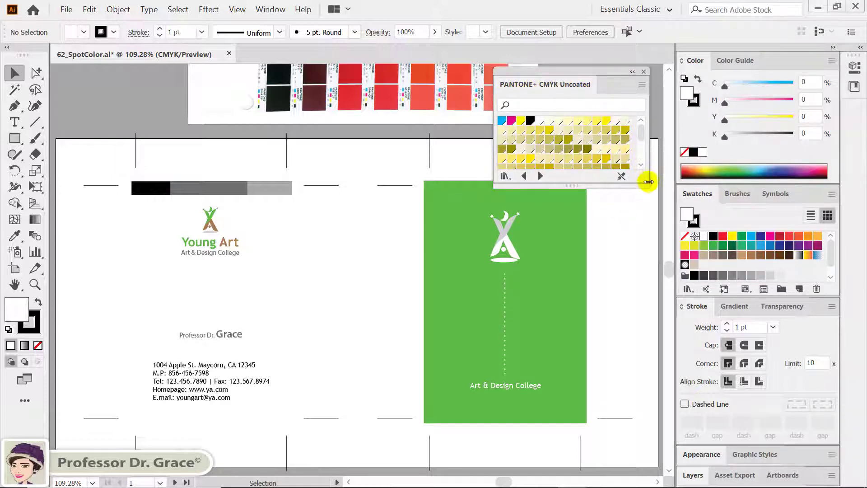
{"action": "left_click_drag", "start_coordinate": [647, 182], "coordinate": [646, 262]}
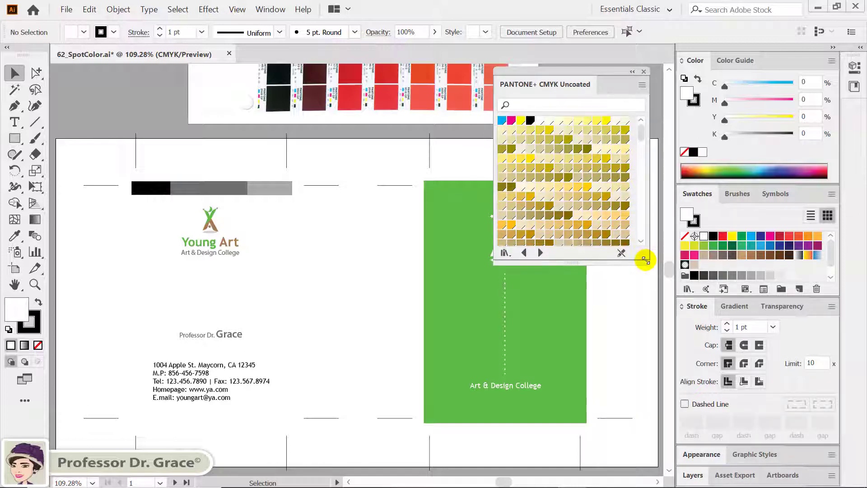
{"action": "mouse_move", "coordinate": [594, 72]}
{"action": "left_mouse_down"}
{"action": "mouse_move", "coordinate": [608, 98]}
{"action": "mouse_move", "coordinate": [614, 90]}
{"action": "left_mouse_up"}
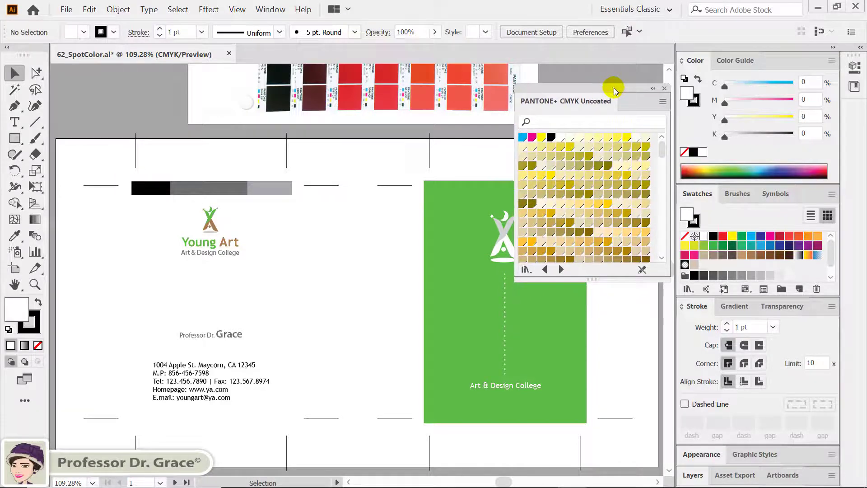
{"action": "left_click", "coordinate": [661, 102]}
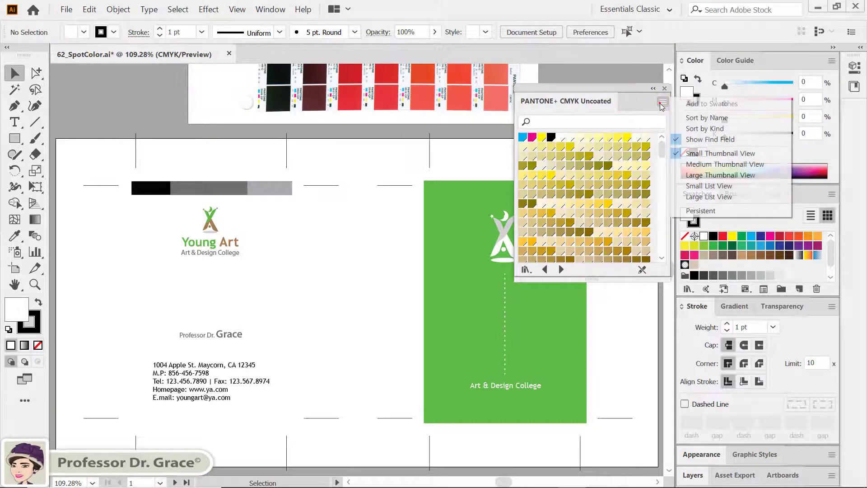
{"action": "left_click", "coordinate": [722, 196]}
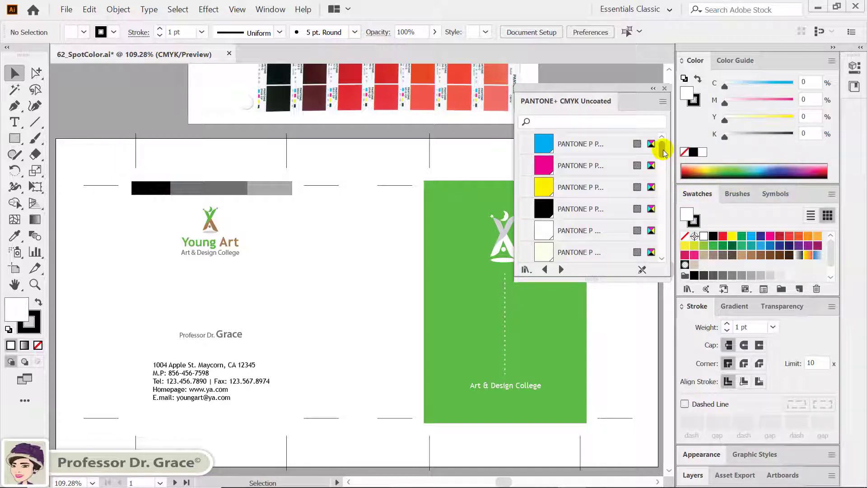
{"action": "mouse_move", "coordinate": [663, 150]}
{"action": "left_mouse_down"}
{"action": "mouse_move", "coordinate": [663, 256]}
{"action": "mouse_move", "coordinate": [660, 142]}
{"action": "left_mouse_up"}
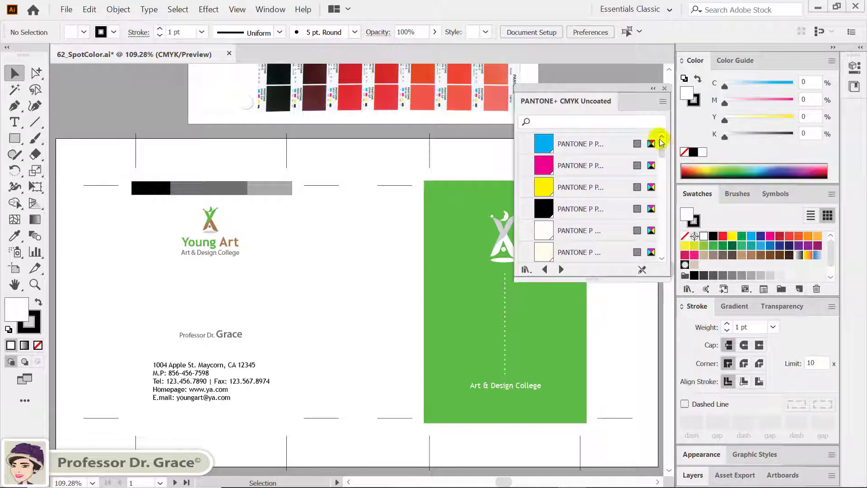
Step: Filter the PANTONE library to 154-8 and select the card's green back rectangle
{"action": "left_click", "coordinate": [574, 119]}
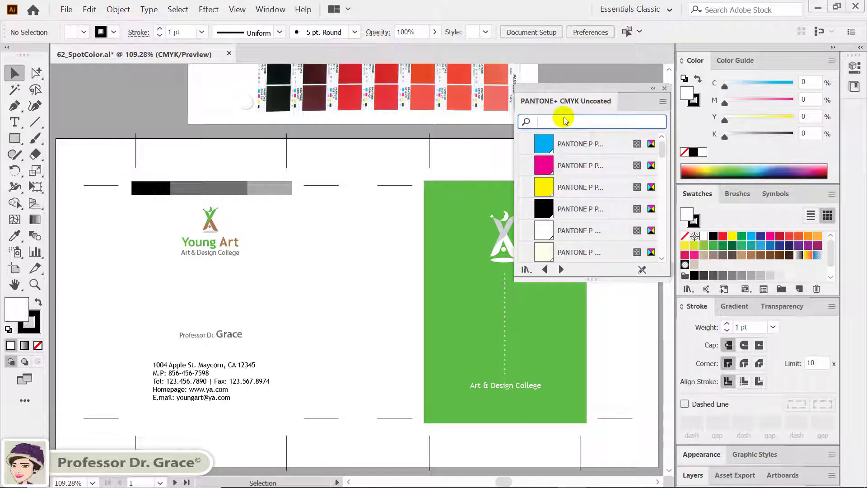
{"action": "type", "text": "154-8"}
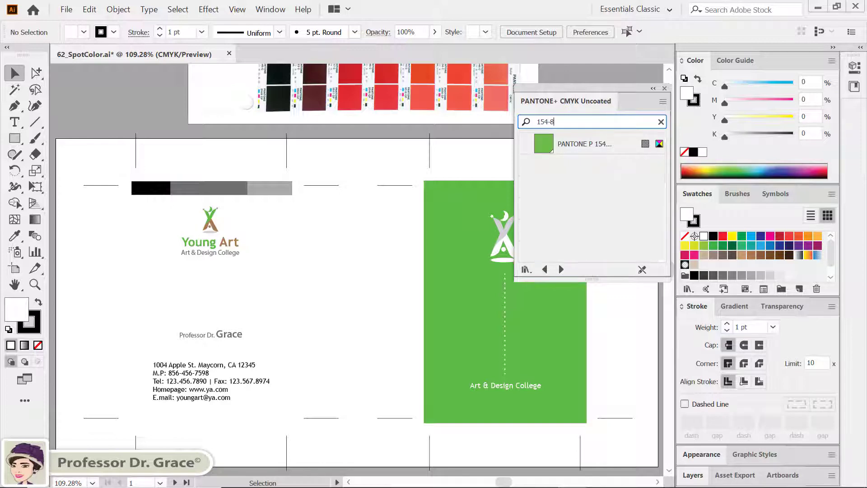
{"action": "key", "text": "Return"}
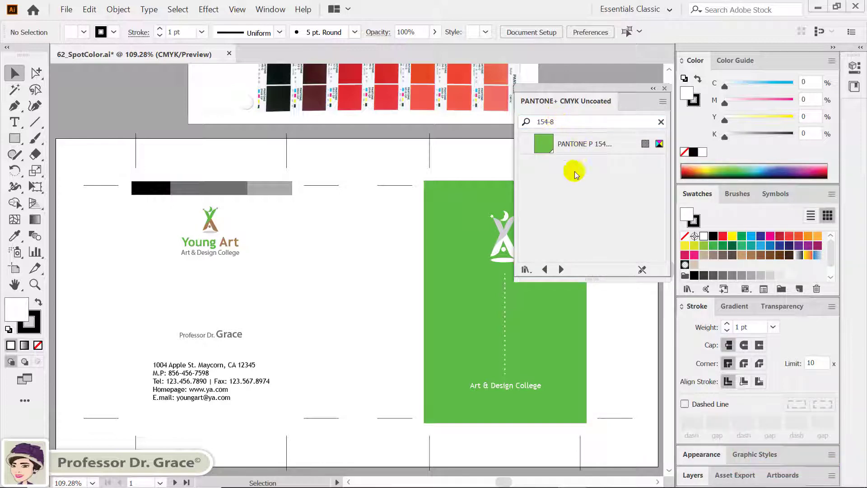
{"action": "left_click", "coordinate": [453, 198]}
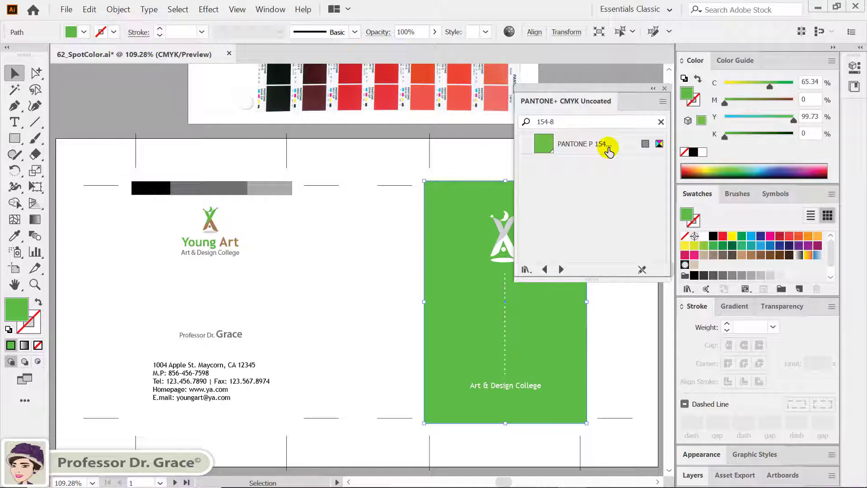
Step: Fill the green back rectangle with PANTONE P 154-8 U and widen the library panel
{"action": "left_click", "coordinate": [608, 149]}
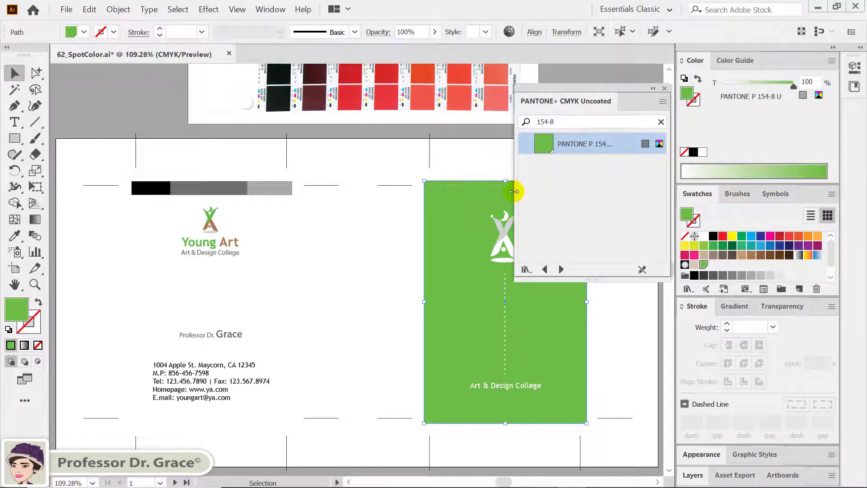
{"action": "left_click_drag", "start_coordinate": [514, 192], "coordinate": [494, 195]}
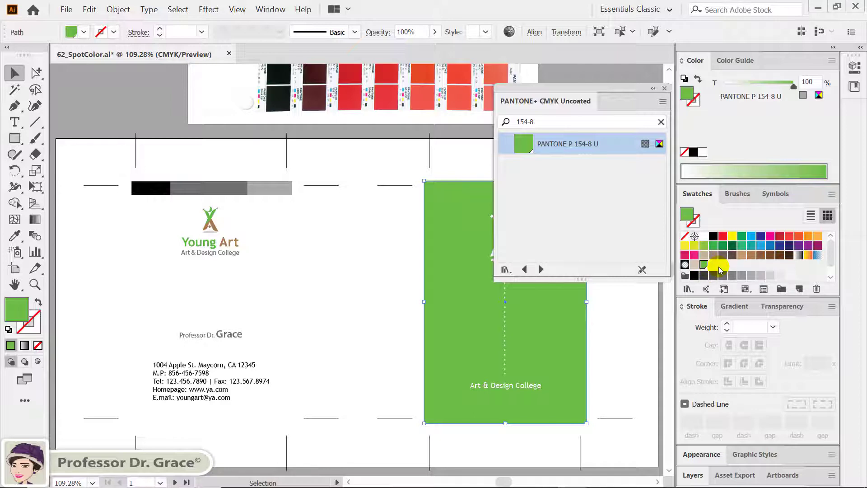
Step: Group-select the logo's green figure and the word Young, and fill them with PANTONE P 154-8 U
{"action": "left_click", "coordinate": [31, 70]}
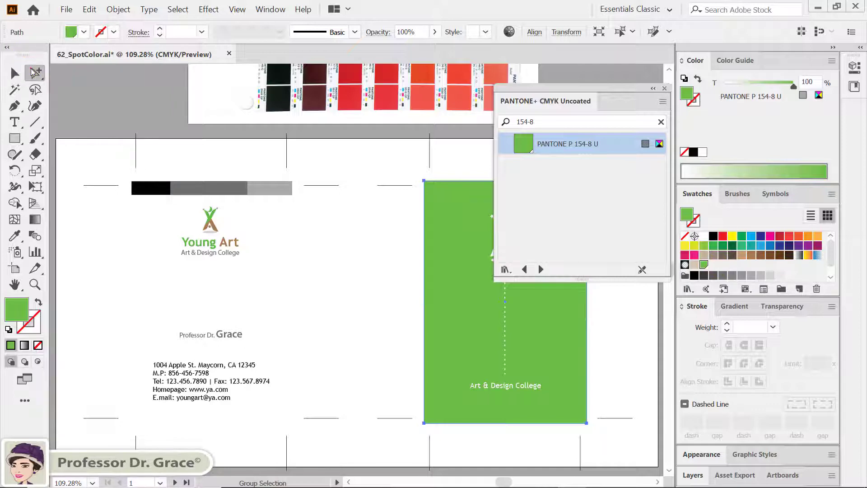
{"action": "left_click", "coordinate": [68, 89]}
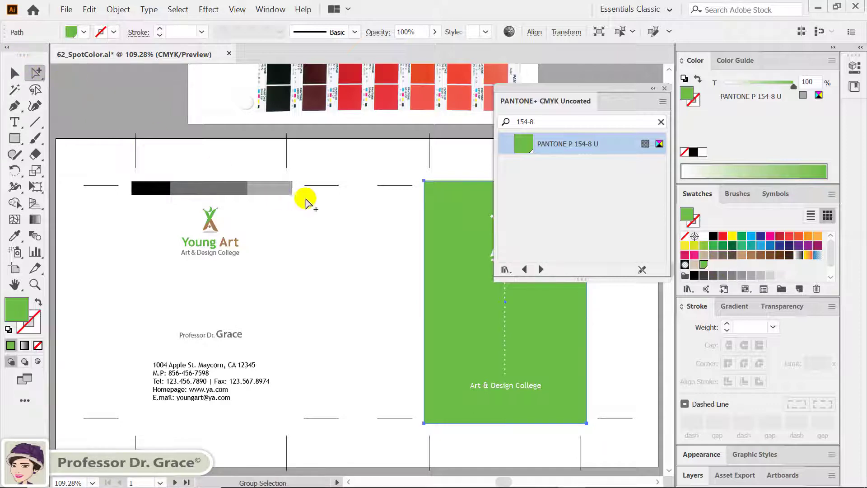
{"action": "left_click", "coordinate": [379, 278]}
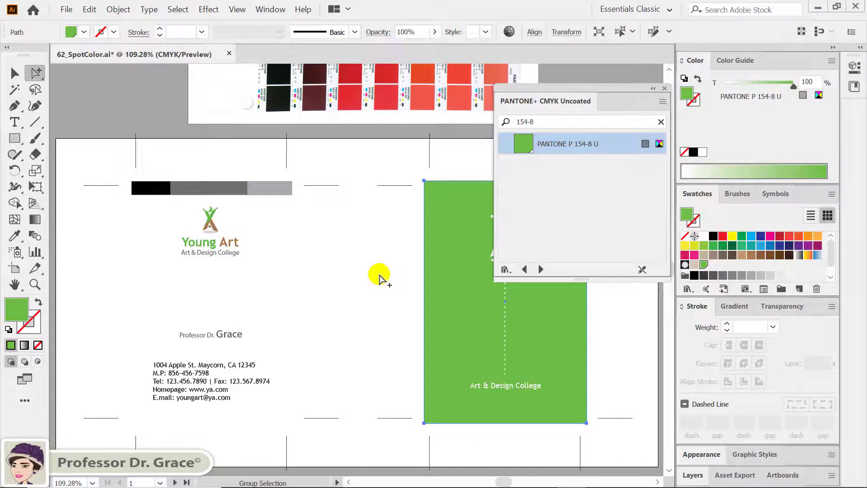
{"action": "left_click", "coordinate": [224, 223]}
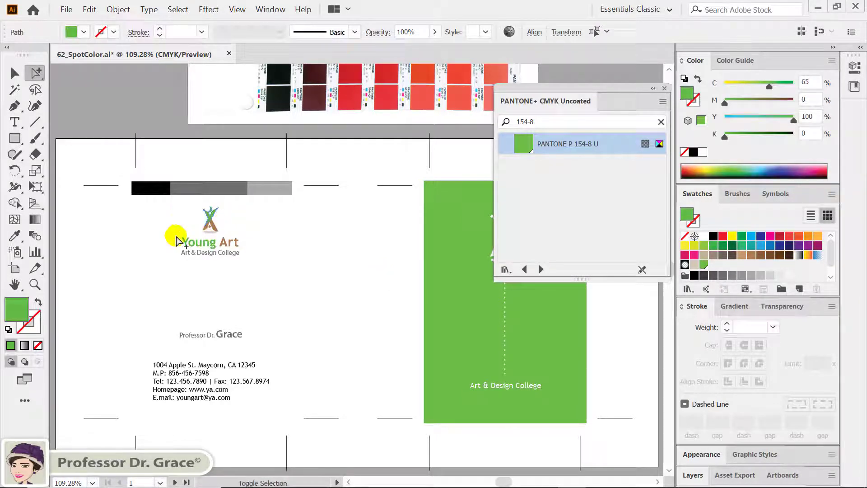
{"action": "left_click", "coordinate": [220, 251], "text": "shift"}
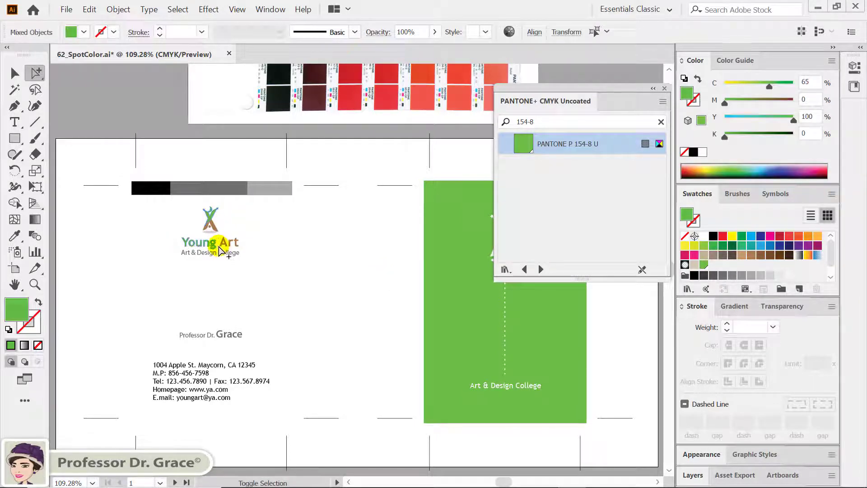
{"action": "left_click", "coordinate": [703, 265]}
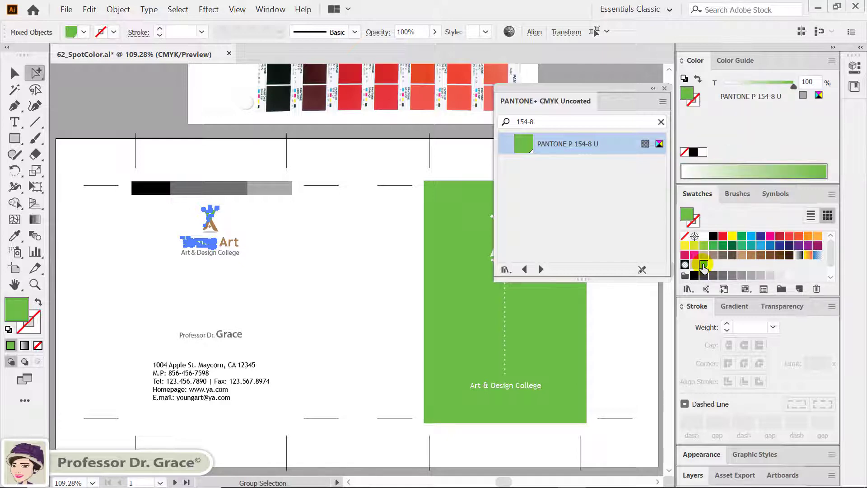
{"action": "left_click", "coordinate": [335, 245]}
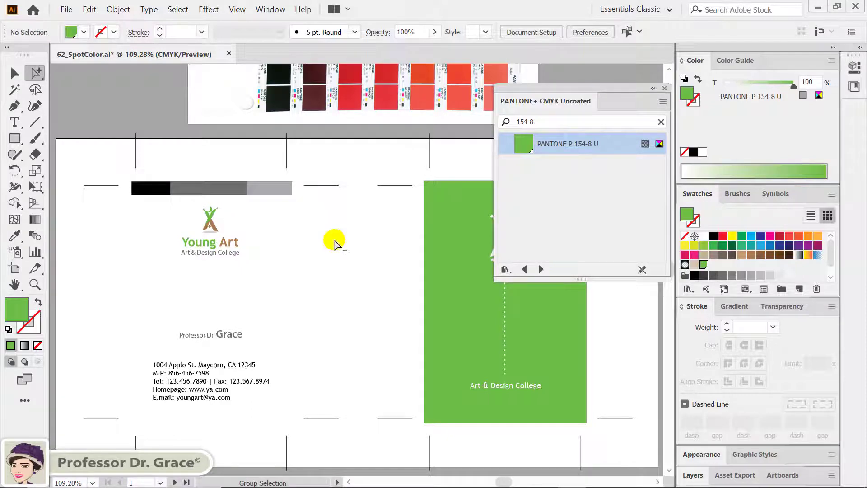
Step: Search the library for 22-7 and add PANTONE P 22-7 U brown to the document swatches
{"action": "left_click", "coordinate": [538, 121]}
{"action": "type", "text": "22"}
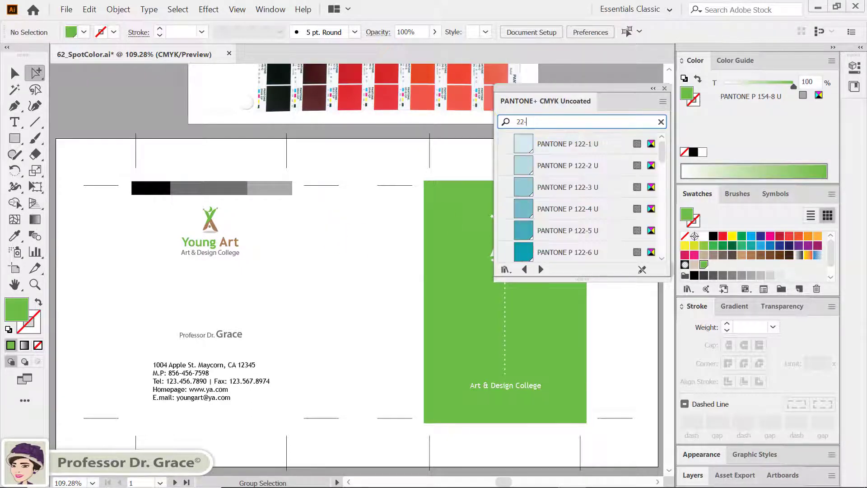
{"action": "type", "text": "-7"}
{"action": "key", "text": "Return"}
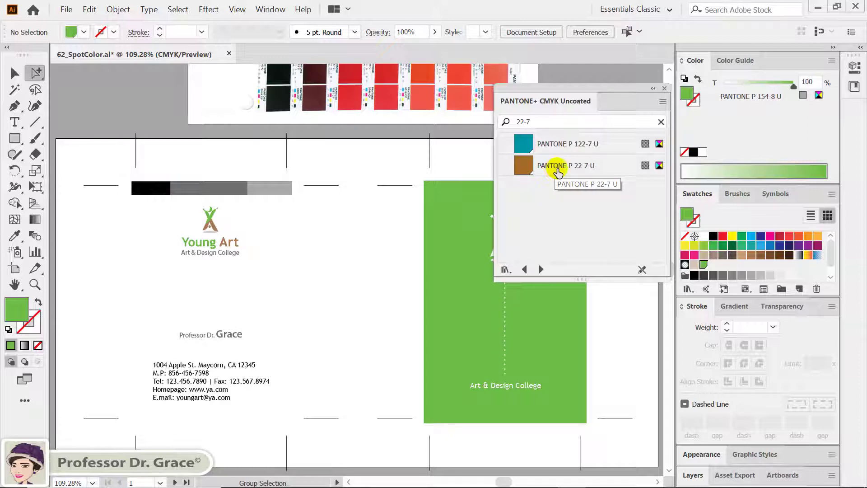
{"action": "left_click", "coordinate": [558, 171]}
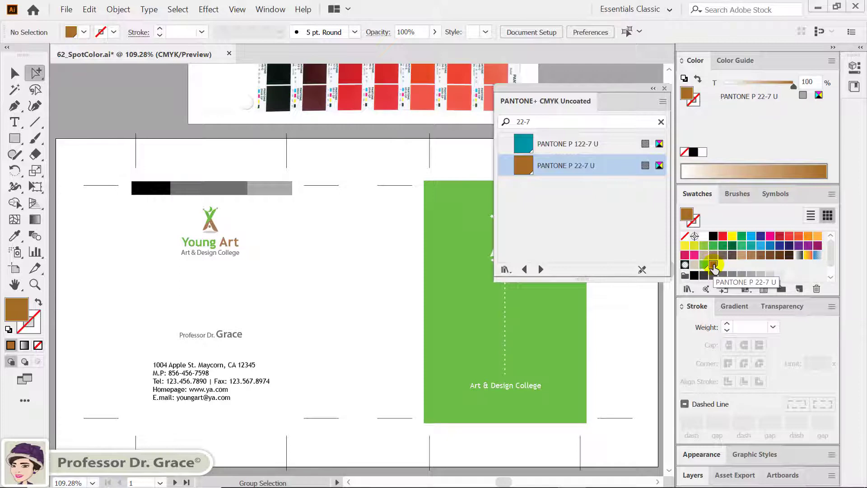
{"action": "left_click", "coordinate": [713, 267]}
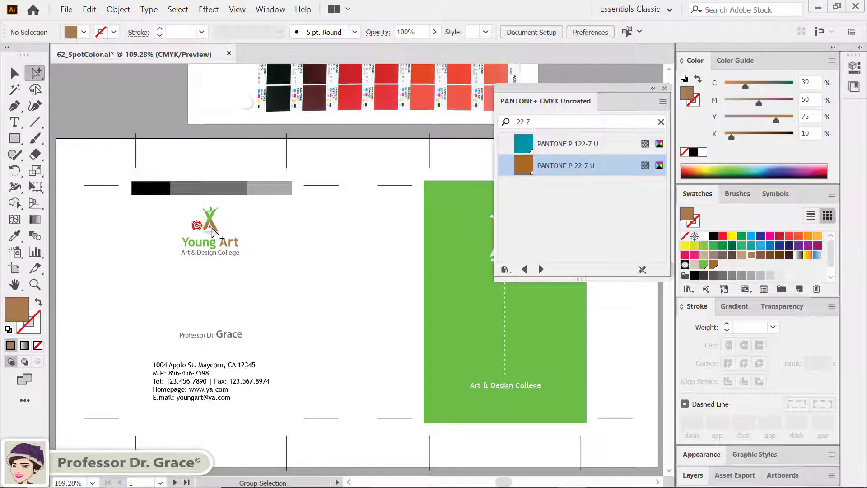
Step: Fill the logo figure and the word Art with PANTONE P 22-7 U, then close the library
{"action": "left_click", "coordinate": [209, 225]}
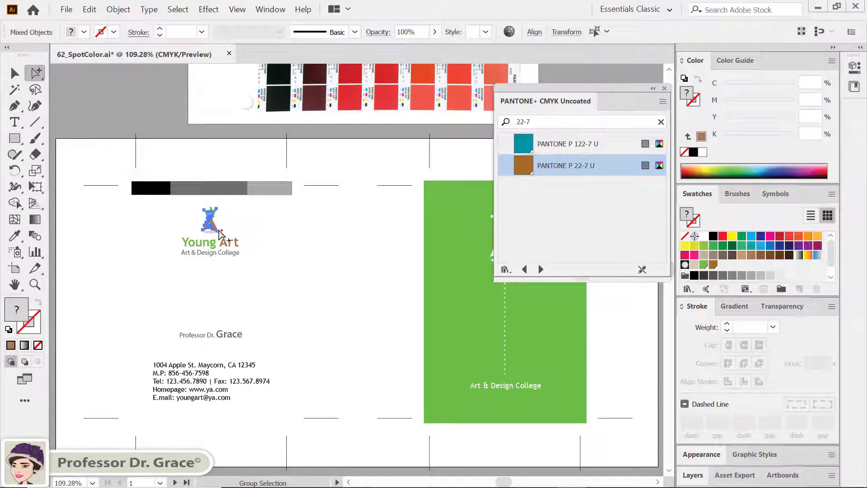
{"action": "left_click", "coordinate": [223, 237], "text": "shift"}
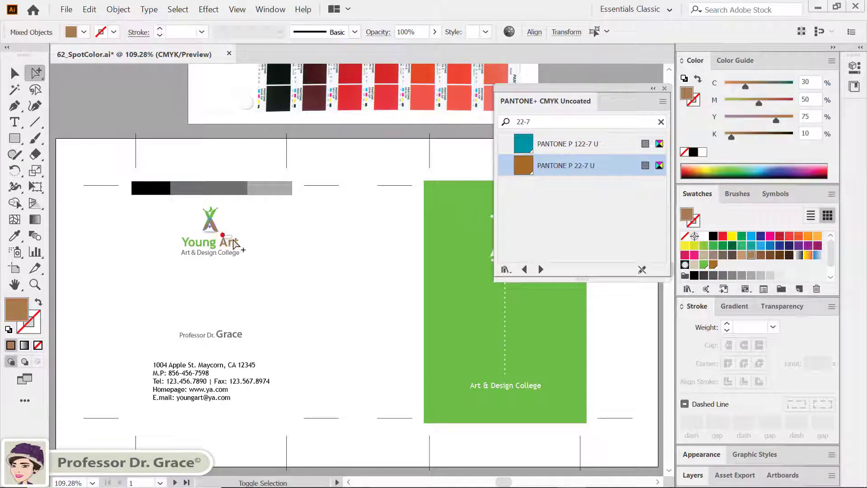
{"action": "left_click", "coordinate": [234, 240], "text": "shift"}
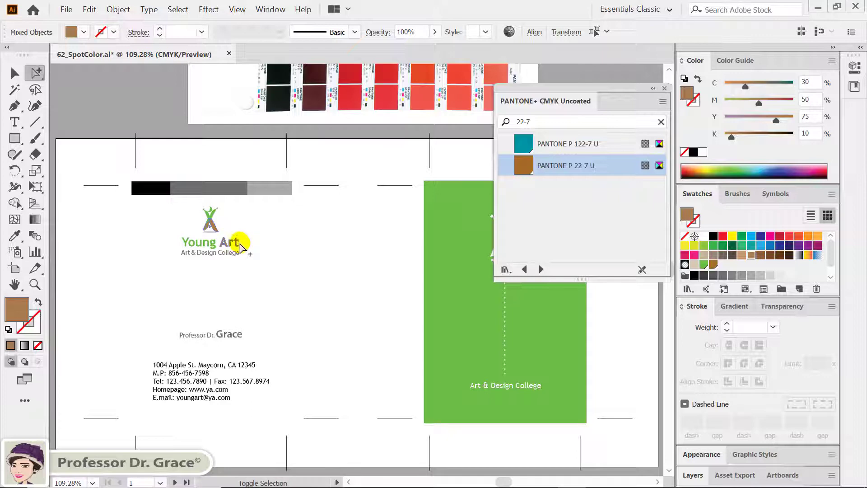
{"action": "left_click", "coordinate": [713, 266]}
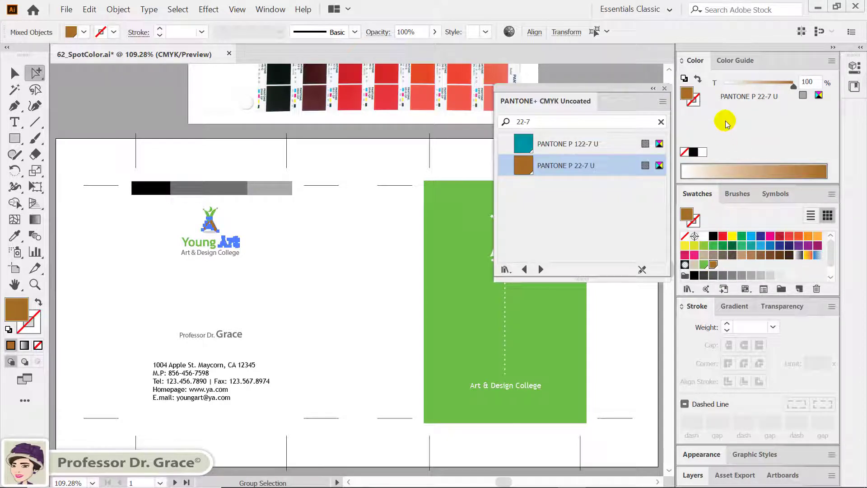
{"action": "left_click", "coordinate": [665, 89]}
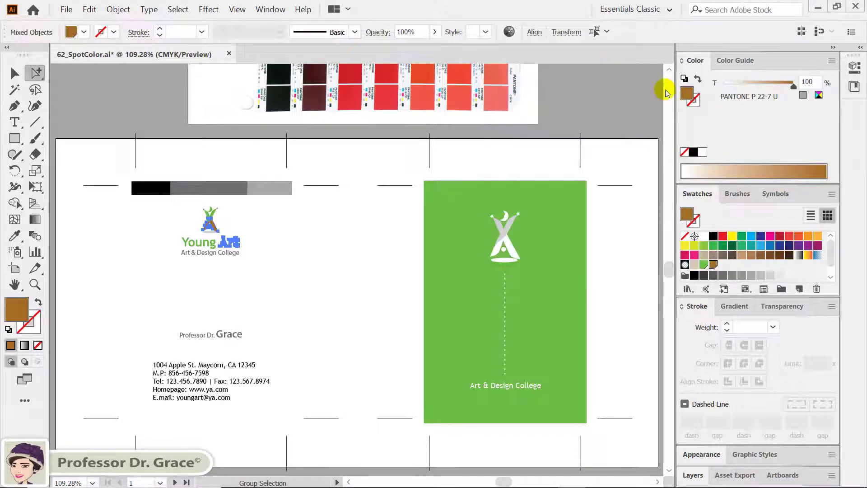
{"action": "left_click", "coordinate": [606, 244]}
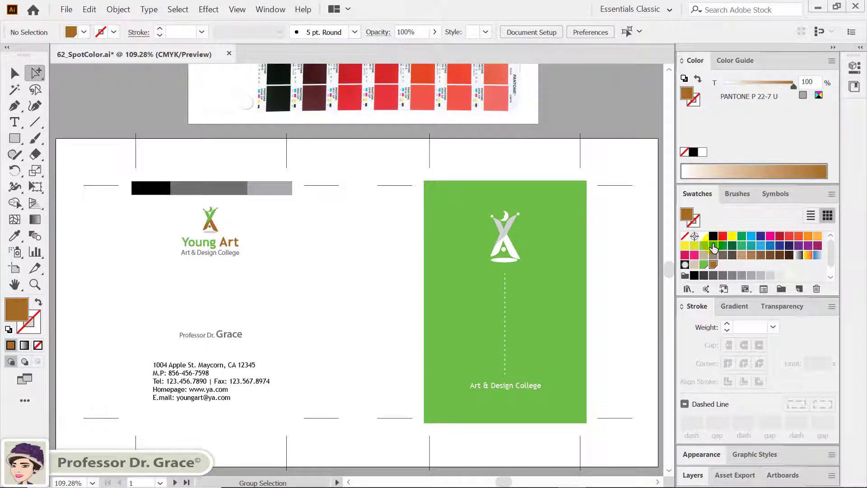
Step: Save the C=75 M=0 Y=100 K=0 green fill as a new document swatch
{"action": "left_click", "coordinate": [713, 246]}
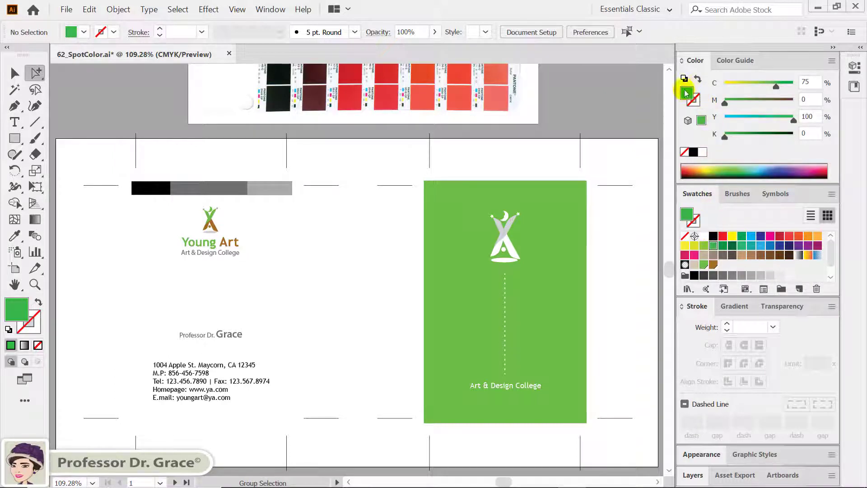
{"action": "left_click_drag", "start_coordinate": [687, 96], "coordinate": [734, 267]}
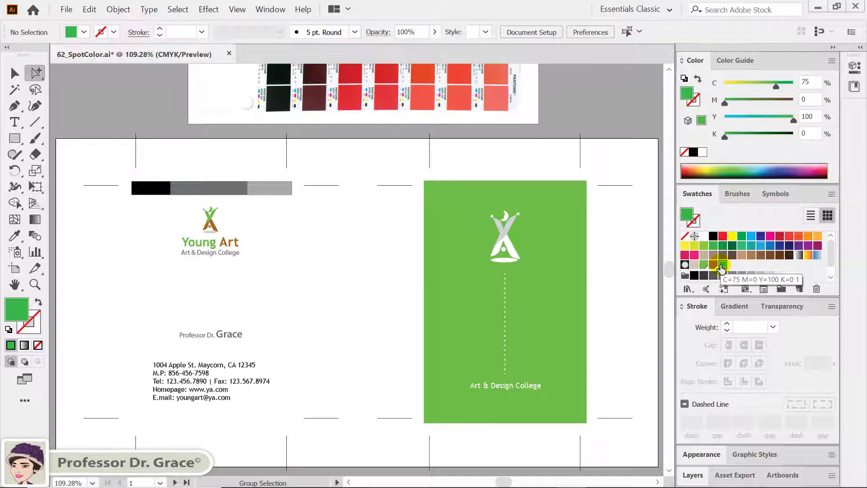
Step: Convert the new green swatch to a spot colour and rename it My Green
{"action": "double_click", "coordinate": [721, 266]}
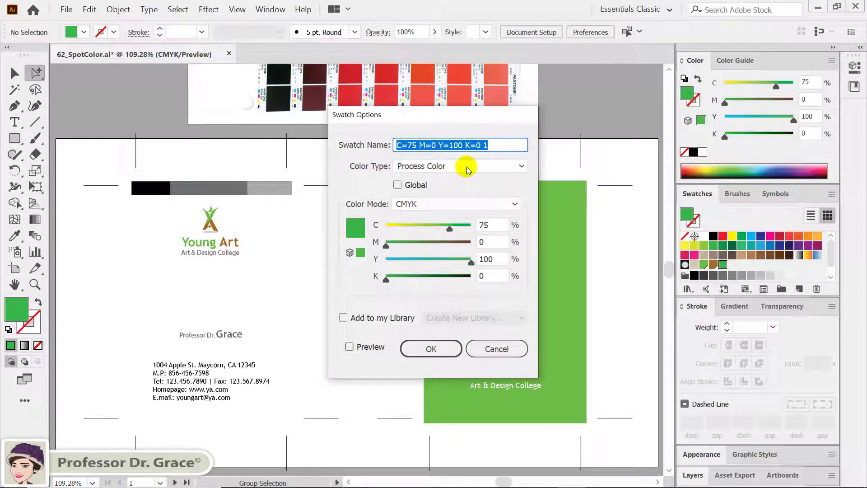
{"action": "left_click", "coordinate": [466, 167]}
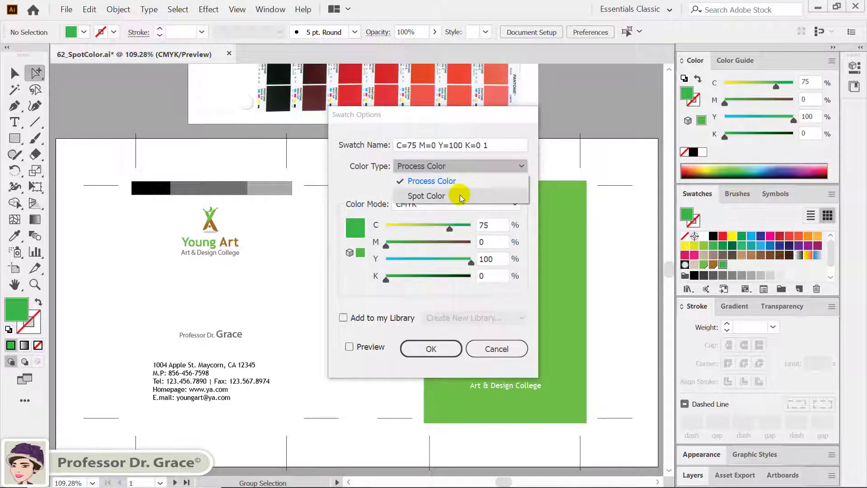
{"action": "left_click", "coordinate": [460, 196]}
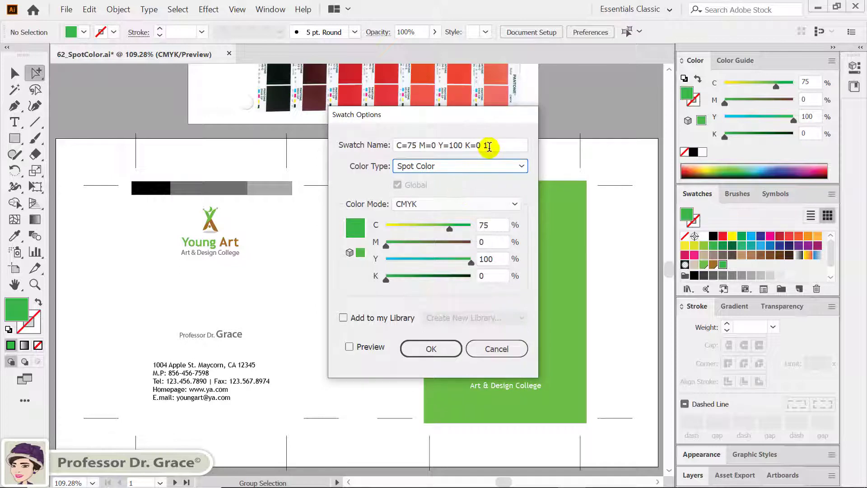
{"action": "left_click_drag", "start_coordinate": [488, 147], "coordinate": [393, 143]}
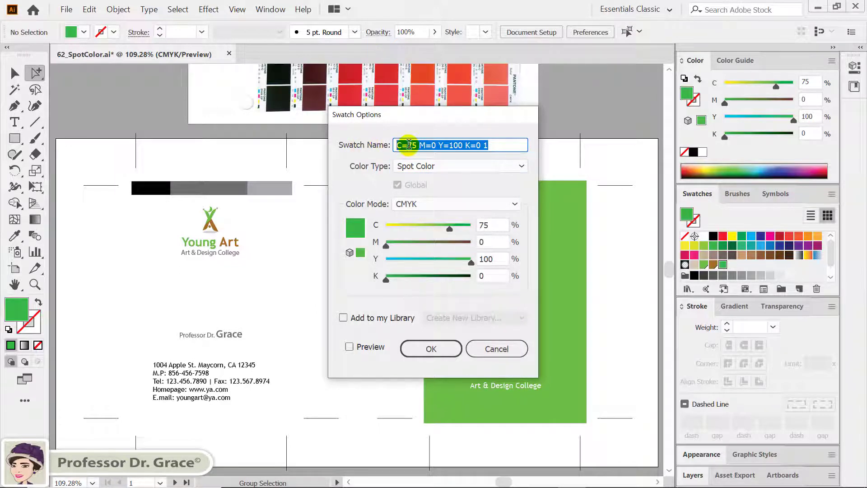
{"action": "type", "text": "My Green"}
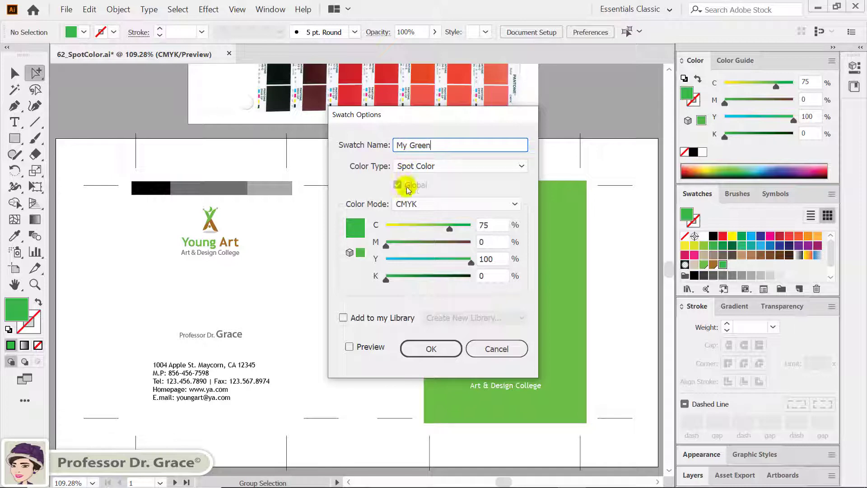
{"action": "left_click", "coordinate": [427, 346]}
{"action": "left_click", "coordinate": [427, 347]}
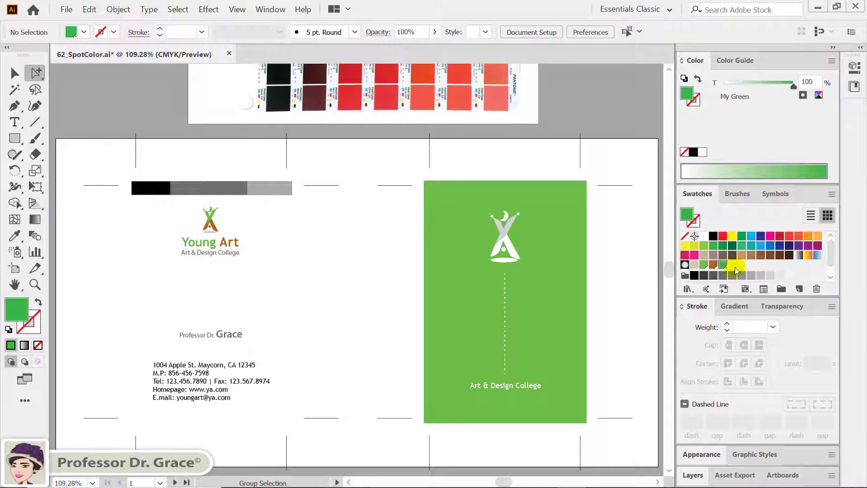
Step: Deselect the My Green swatch and marquee-select all three rectangles of the grey top bar
{"action": "left_click", "coordinate": [735, 267]}
{"action": "mouse_move", "coordinate": [728, 271]}
{"action": "left_mouse_down"}
{"action": "mouse_move", "coordinate": [711, 270]}
{"action": "mouse_move", "coordinate": [732, 270]}
{"action": "left_mouse_up"}
{"action": "mouse_move", "coordinate": [141, 164]}
{"action": "left_mouse_down"}
{"action": "mouse_move", "coordinate": [153, 188]}
{"action": "mouse_move", "coordinate": [263, 203]}
{"action": "left_mouse_up"}
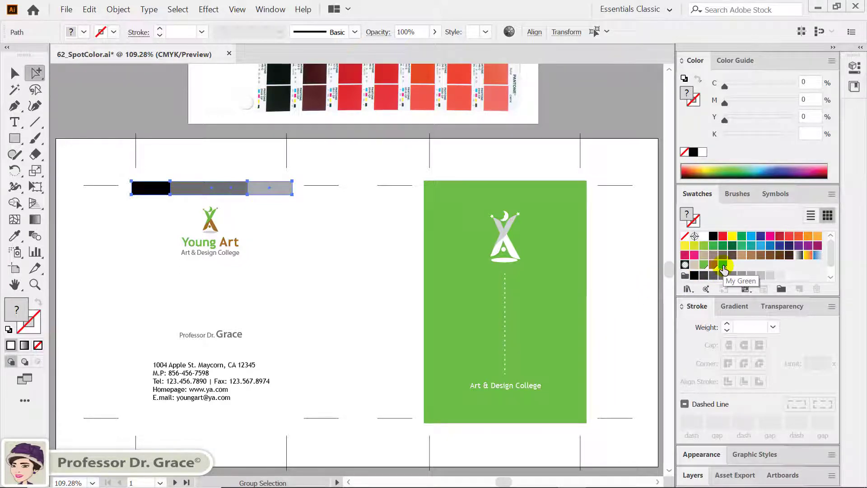
Step: Fill the top bar with My Green and set the middle rectangle to a 70% tint
{"action": "left_click", "coordinate": [723, 265]}
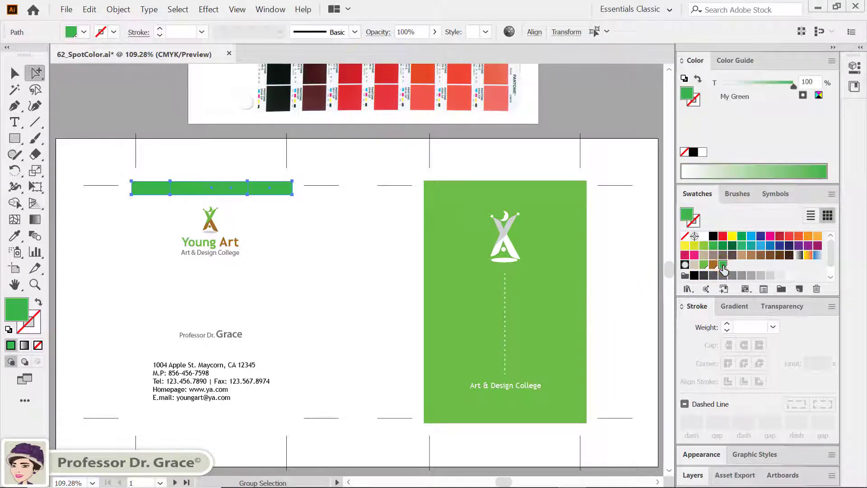
{"action": "left_click", "coordinate": [306, 240]}
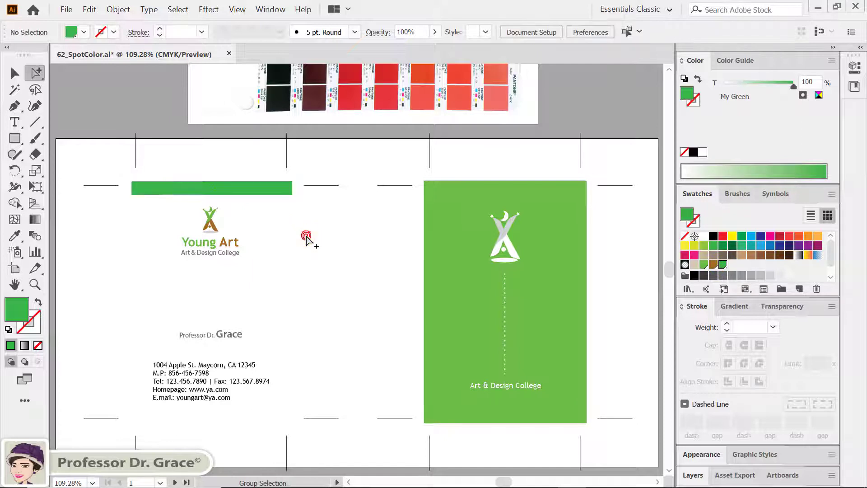
{"action": "left_click", "coordinate": [195, 190]}
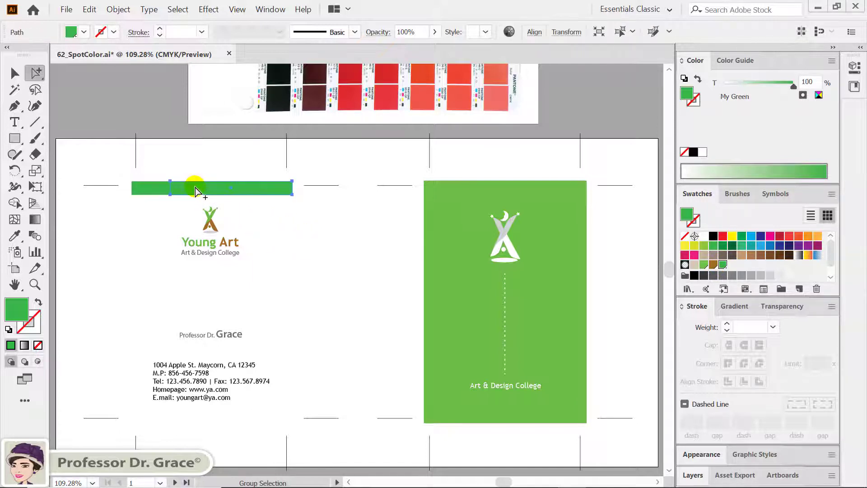
{"action": "double_click", "coordinate": [820, 80]}
{"action": "type", "text": "70"}
{"action": "key", "text": "Return"}
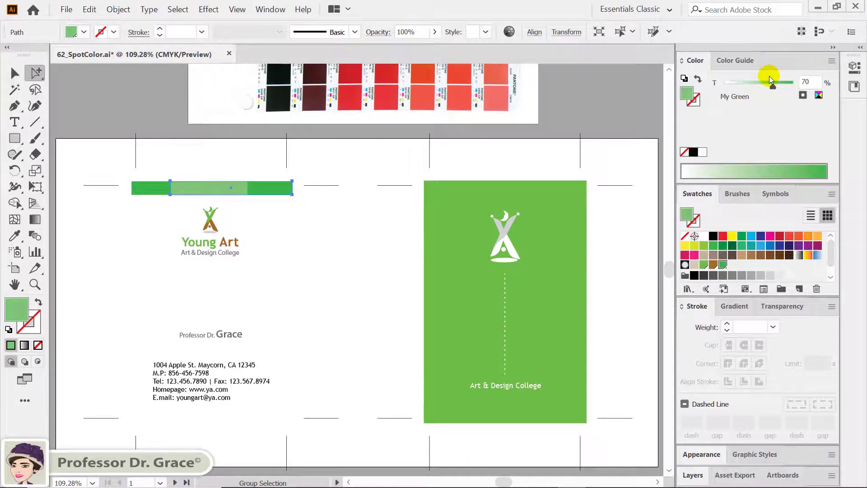
Step: Set the right rectangle of the bar to a 40% My Green tint
{"action": "left_click", "coordinate": [360, 218]}
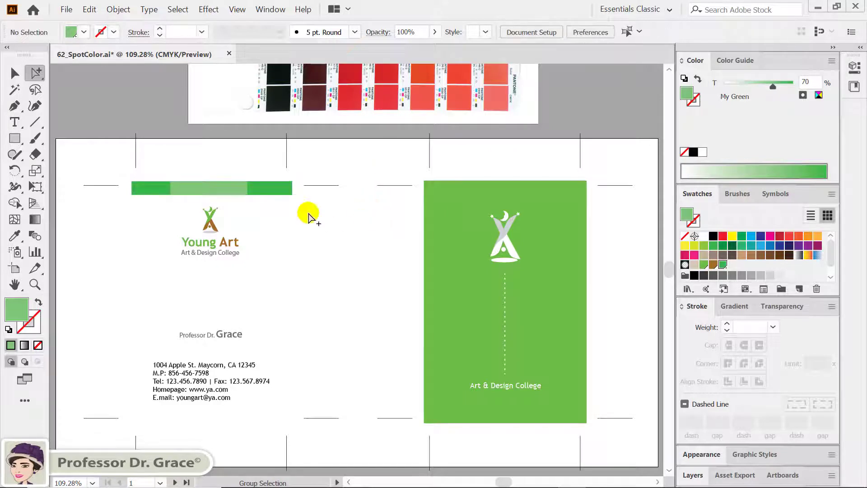
{"action": "left_click", "coordinate": [275, 192]}
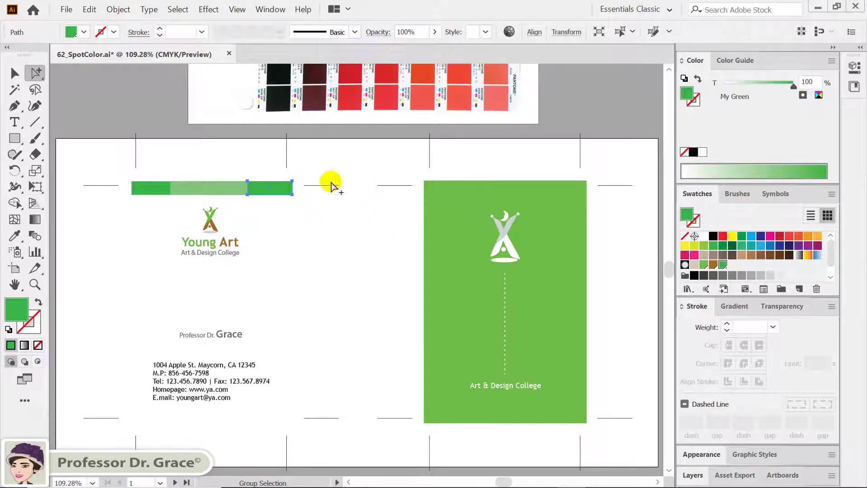
{"action": "double_click", "coordinate": [820, 81]}
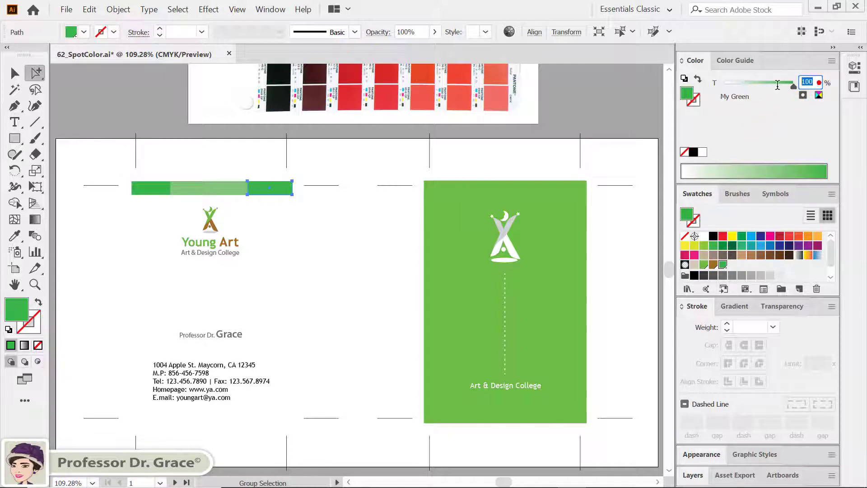
{"action": "type", "text": "40"}
{"action": "key", "text": "Return"}
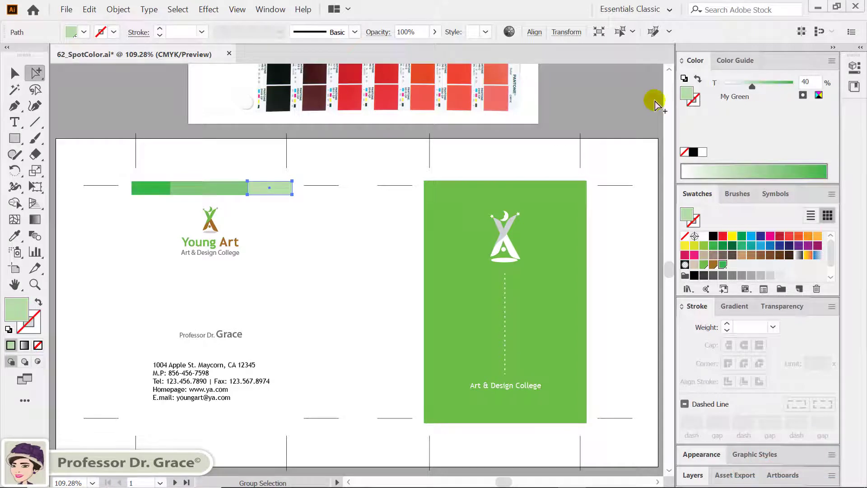
{"action": "left_click", "coordinate": [368, 239]}
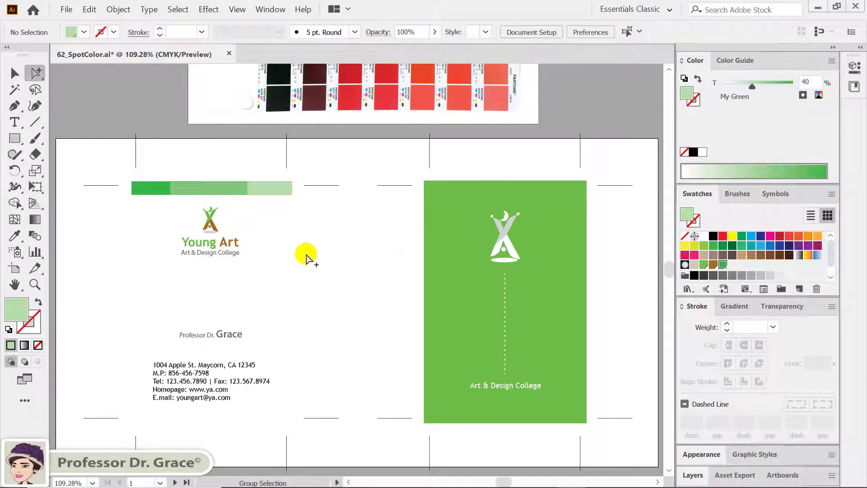